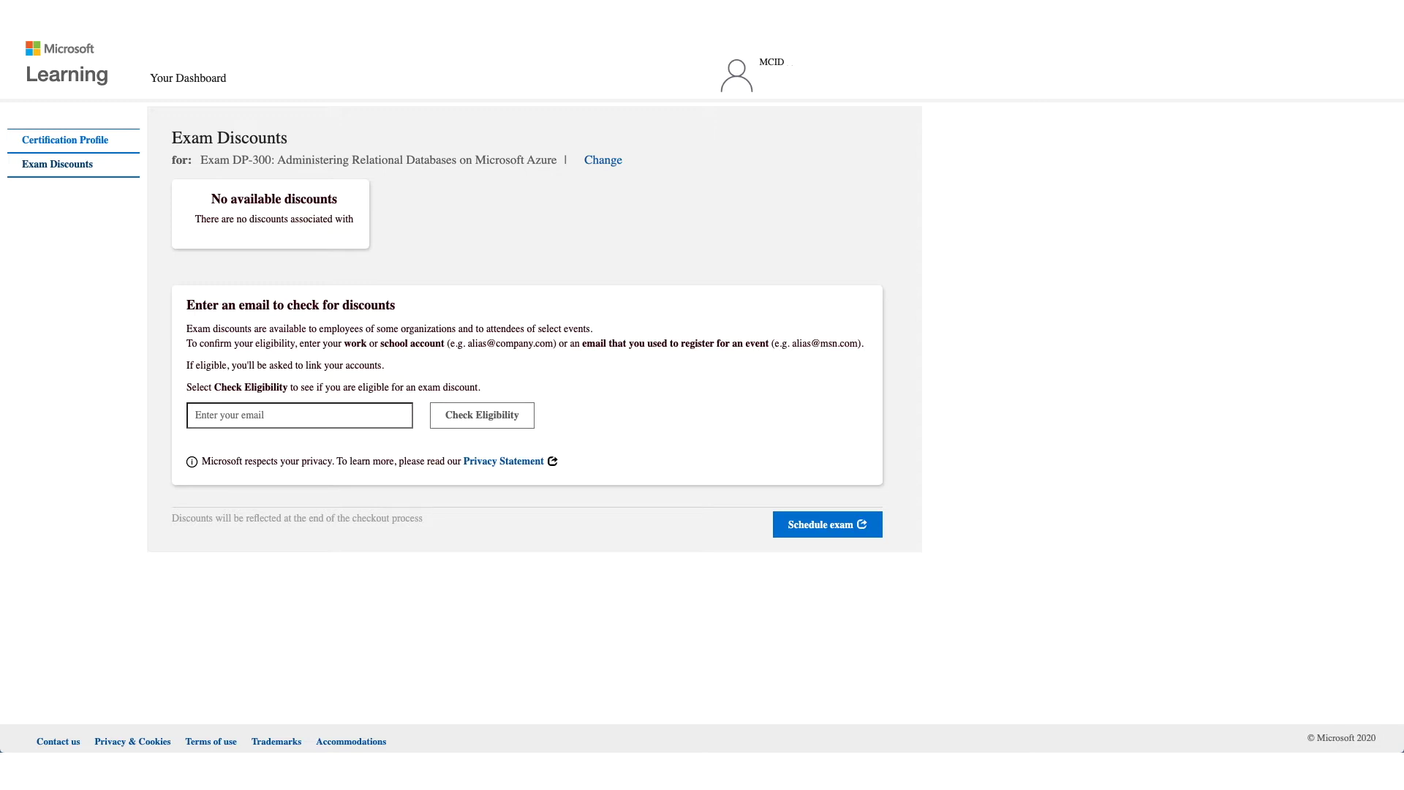
Step: Check the entered email's exam discount eligibility, finding no discount available
click(482, 415)
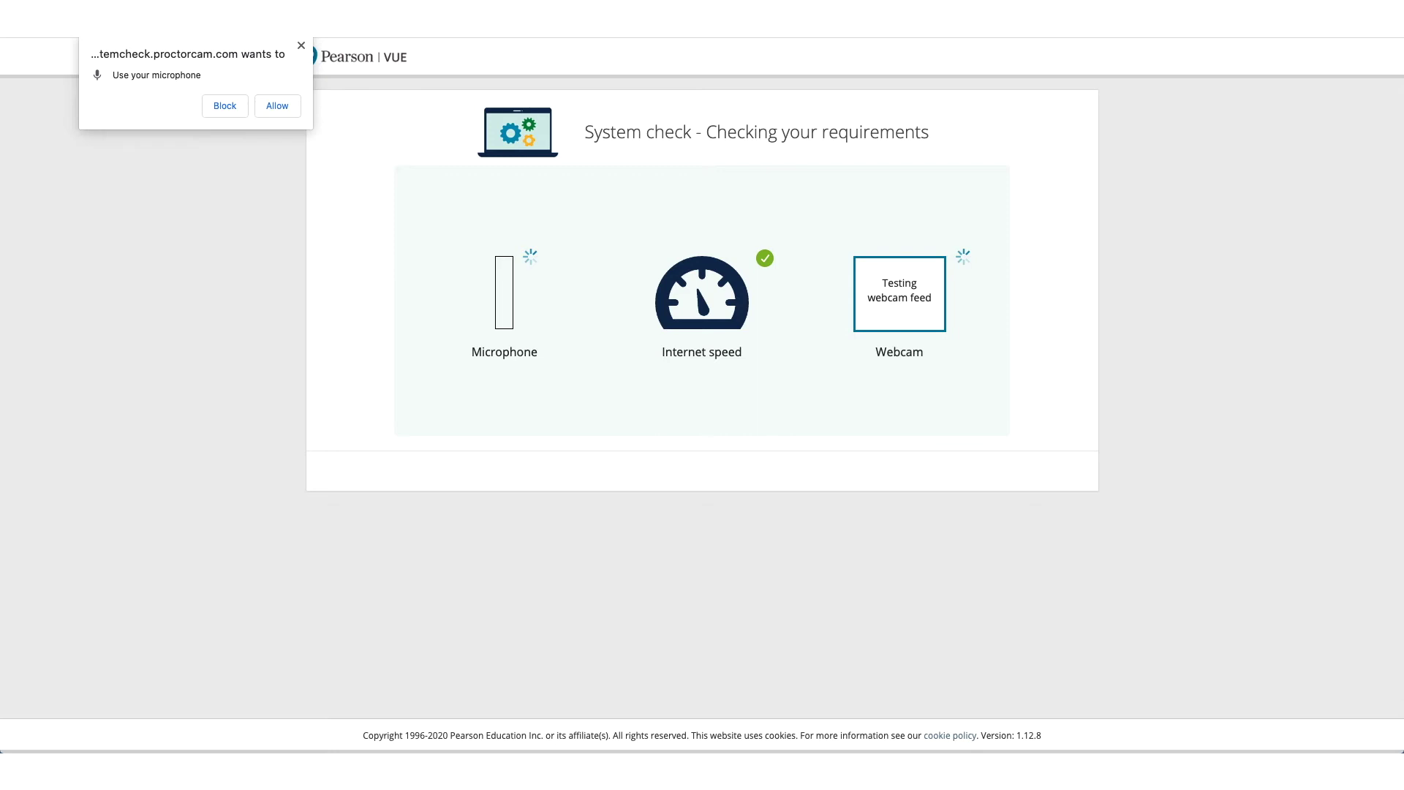
Step: Allow the Pearson VUE system check to use the microphone and camera
click(277, 106)
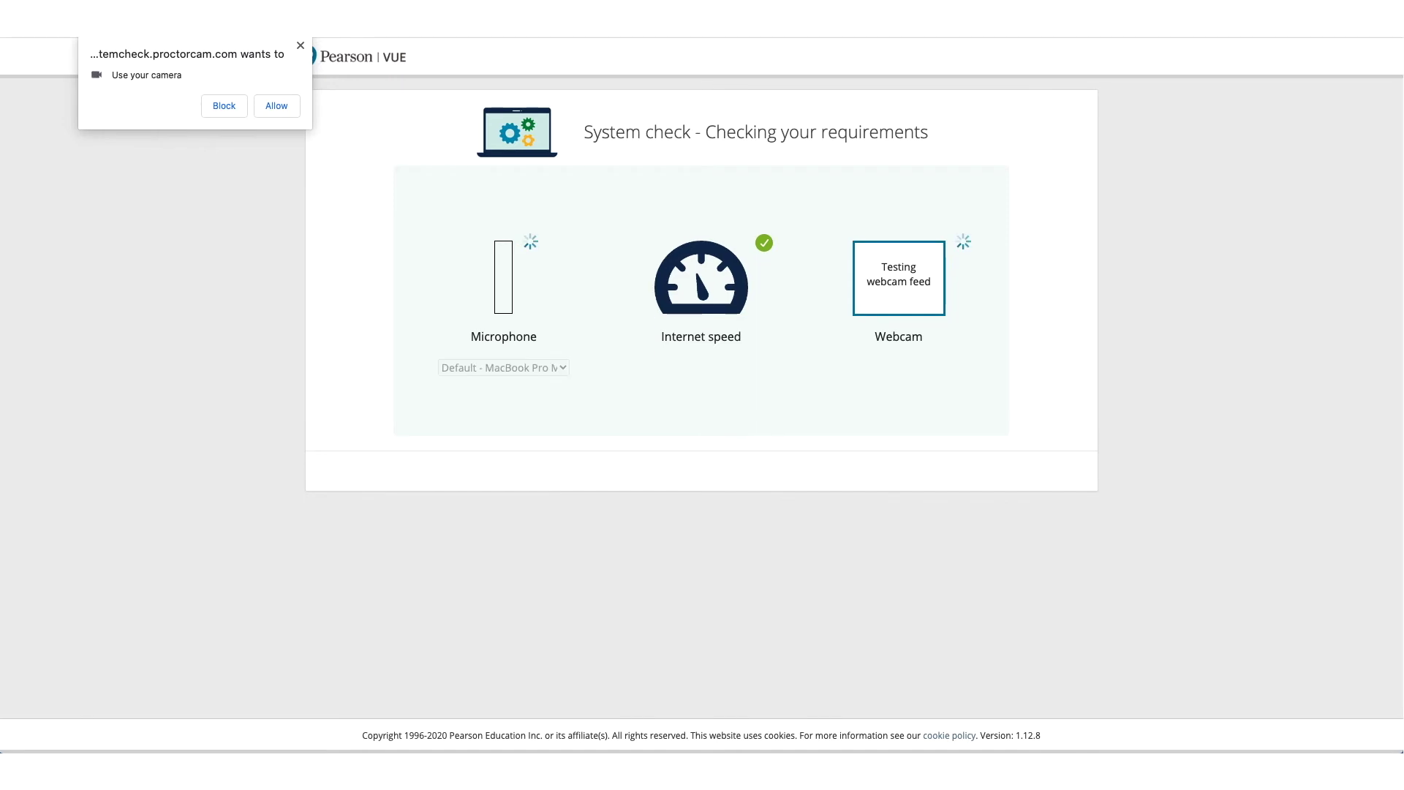
click(277, 105)
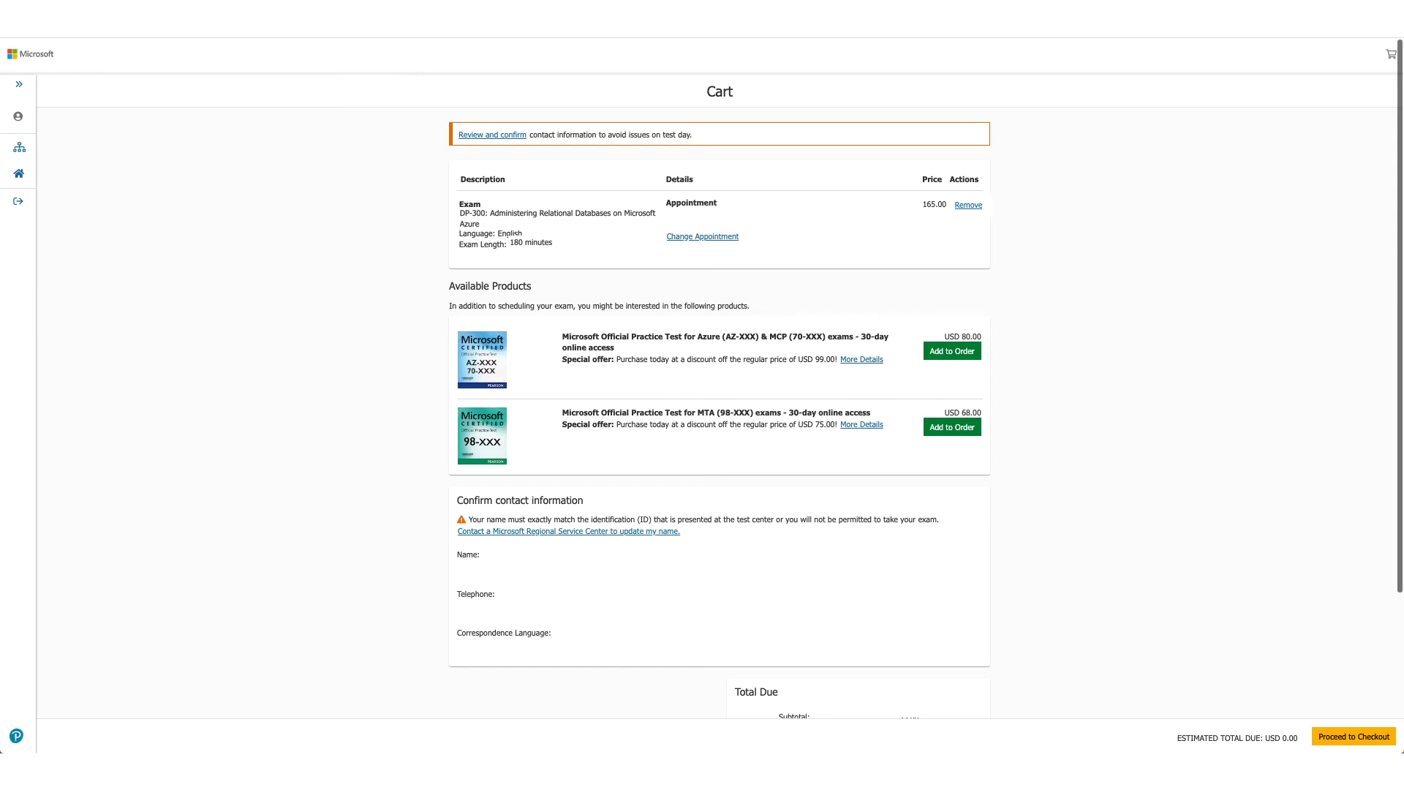
scroll(720, 440, down, 5)
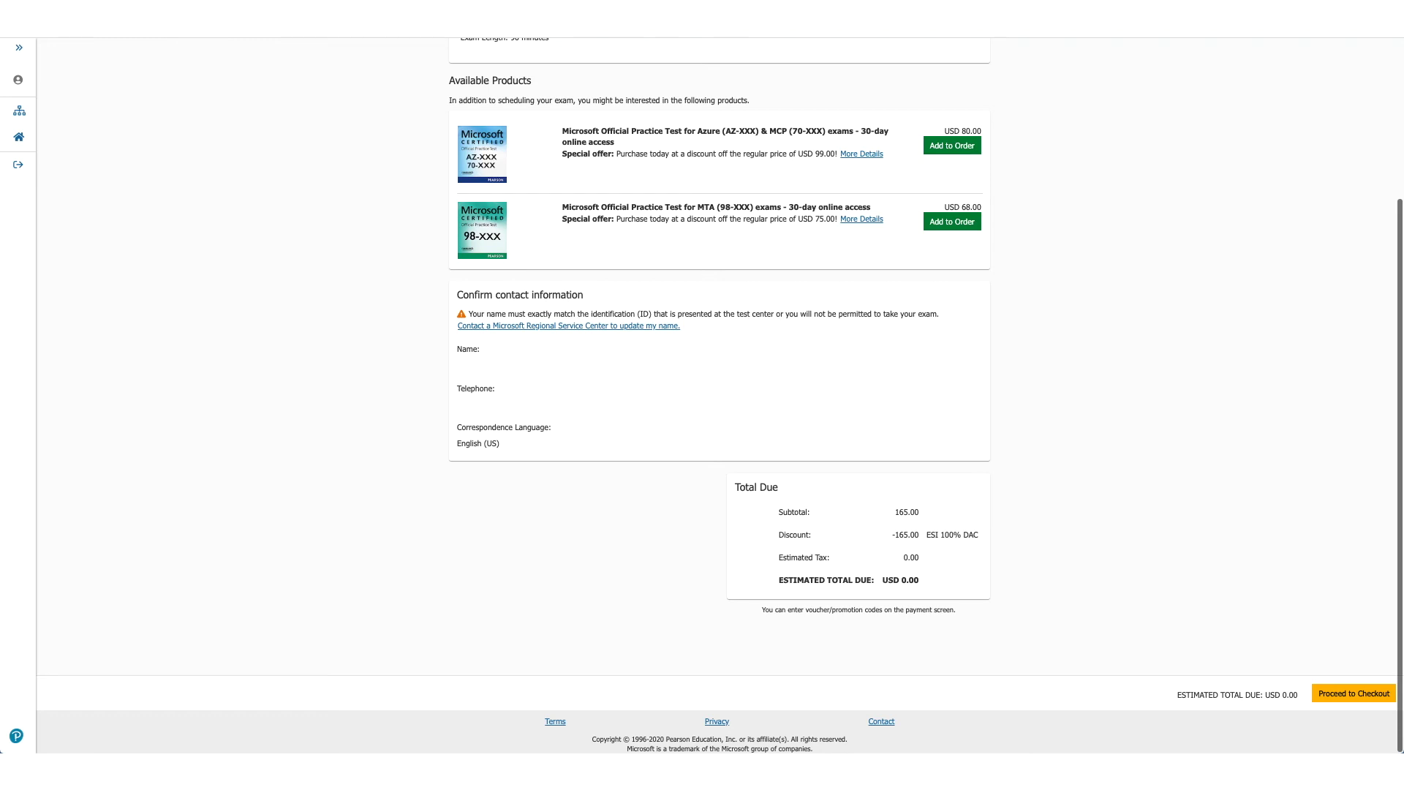
Step: Proceed to checkout with the USD 165.00 exam discounted to a zero total
click(1352, 694)
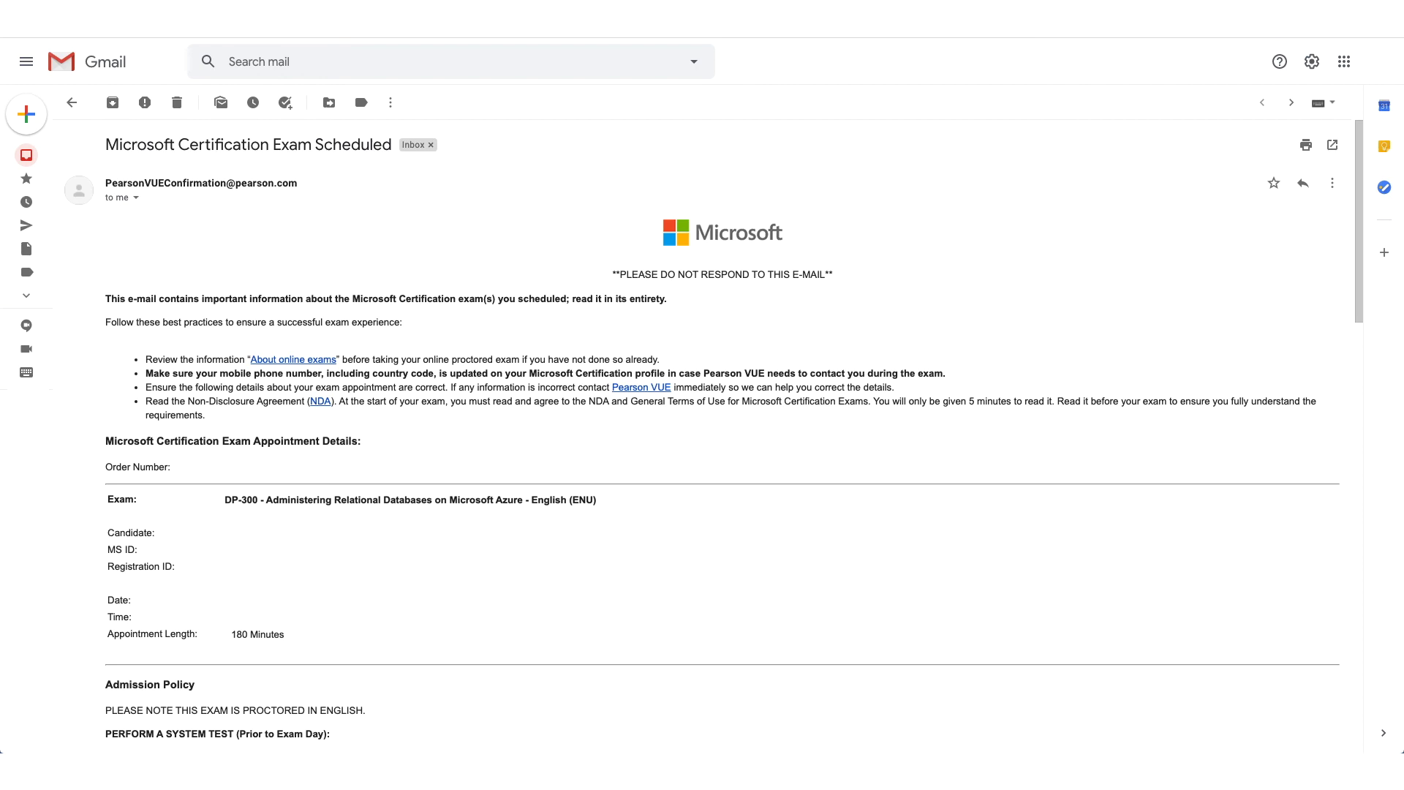
scroll(703, 438, down, 5)
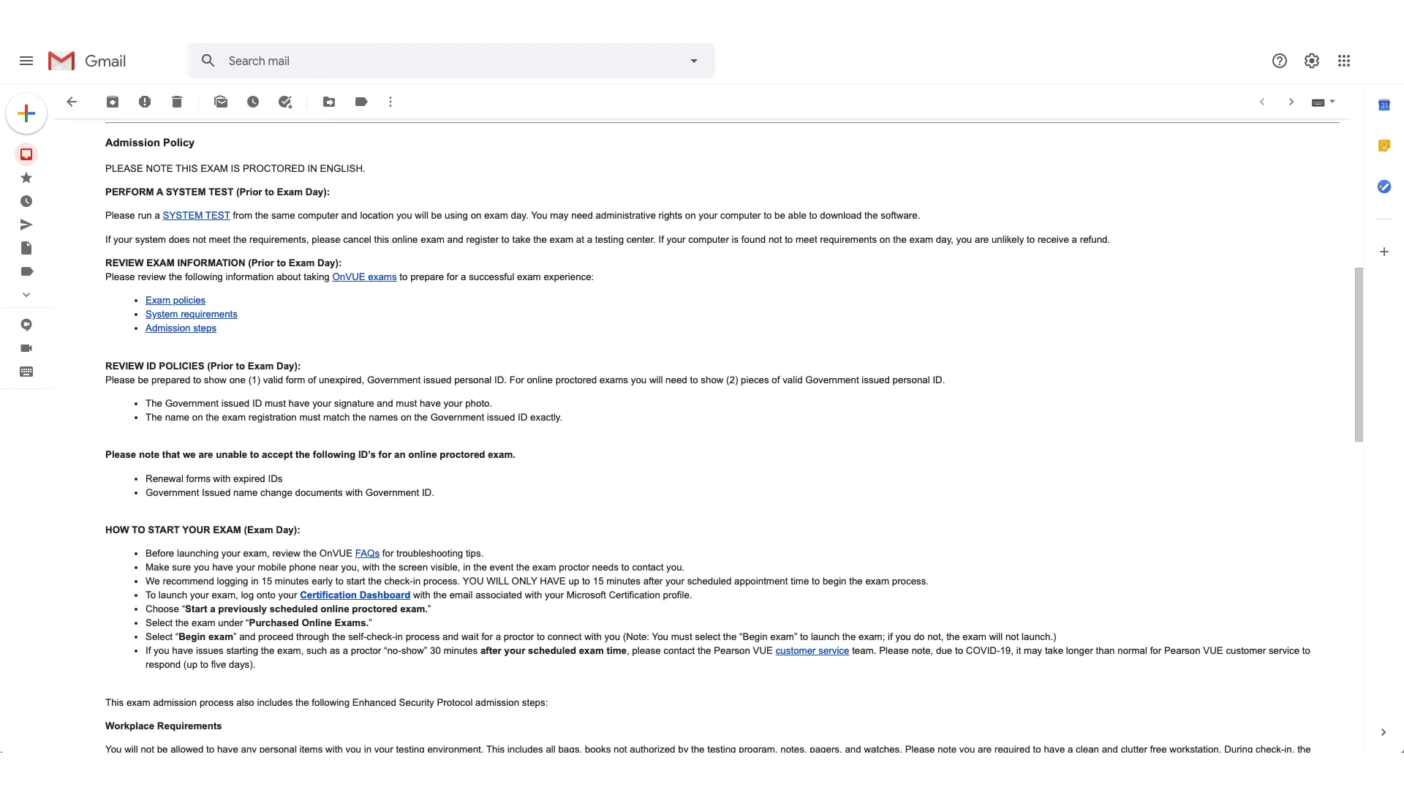